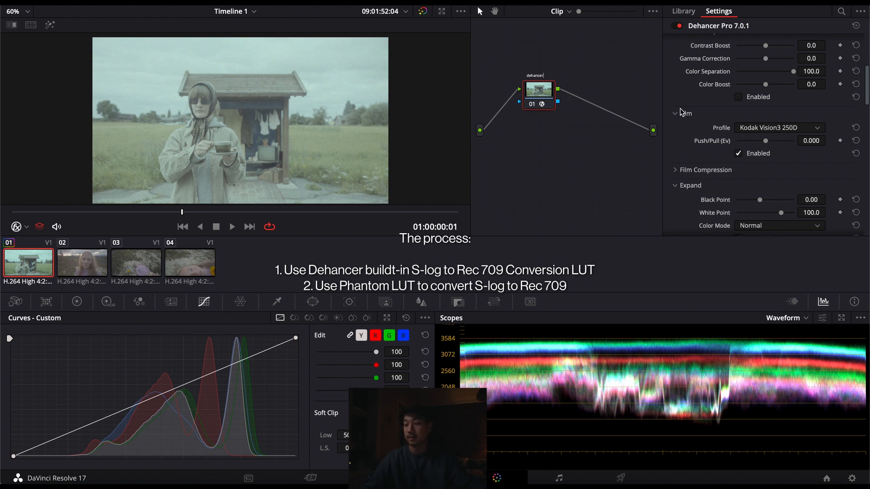
Step: Set the Dehancer input source to Choose Camera with Sony, Cinema Line FX3 and the S-Log3 S-Gamut3.Cine format
{"action": "scroll", "coordinate": [681, 112], "scroll_direction": "up", "scroll_amount": 5}
{"action": "left_click", "coordinate": [768, 57]}
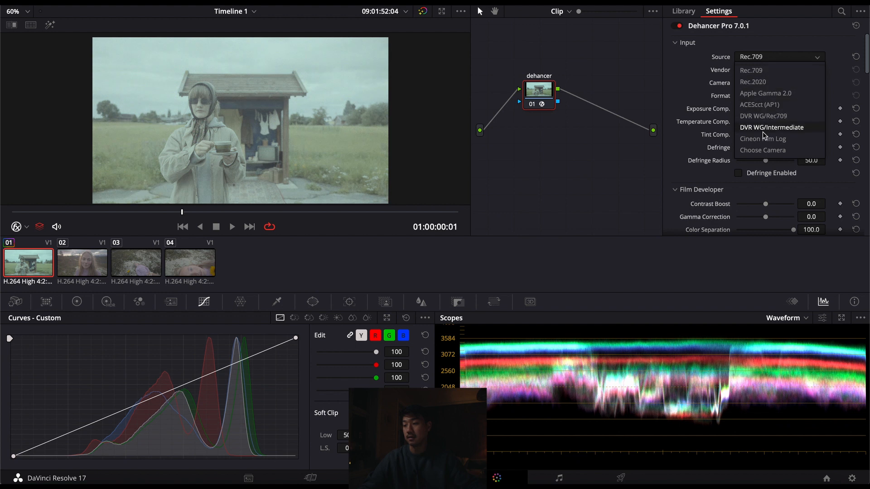
{"action": "left_click", "coordinate": [763, 150]}
{"action": "left_click", "coordinate": [765, 70]}
{"action": "scroll", "coordinate": [763, 151], "scroll_direction": "down", "scroll_amount": 2}
{"action": "left_click", "coordinate": [762, 186]}
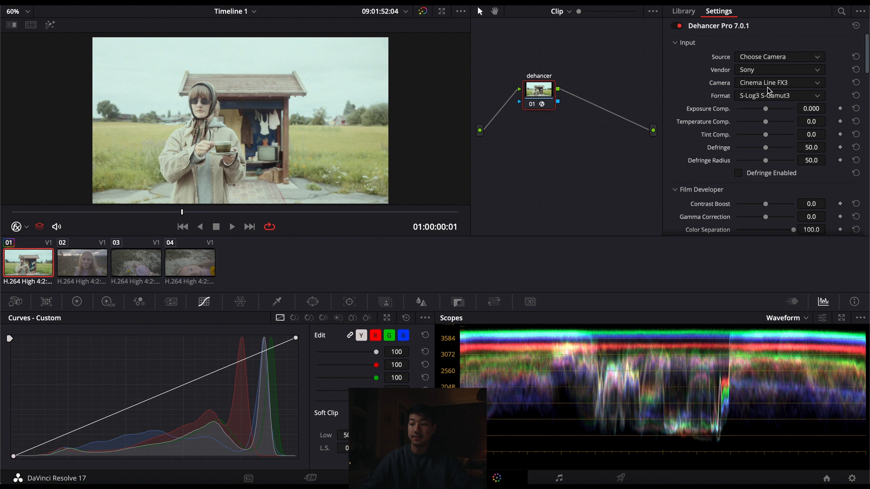
{"action": "left_click", "coordinate": [769, 94]}
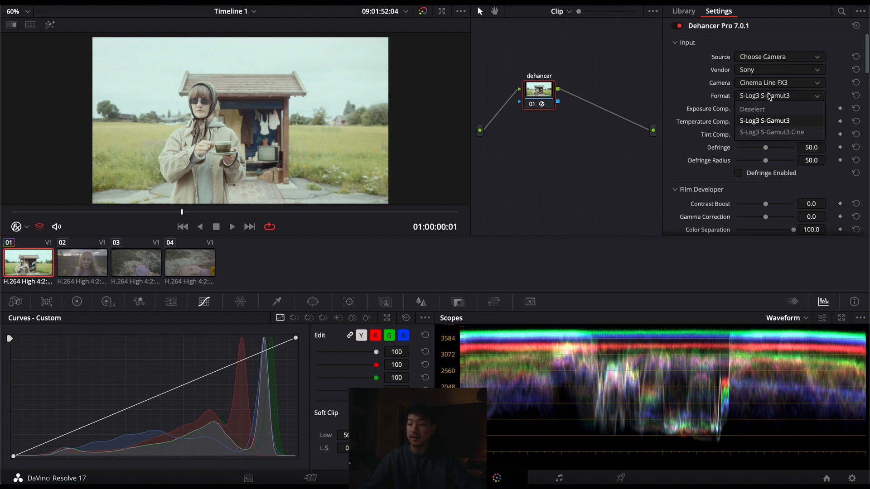
{"action": "left_click", "coordinate": [771, 133]}
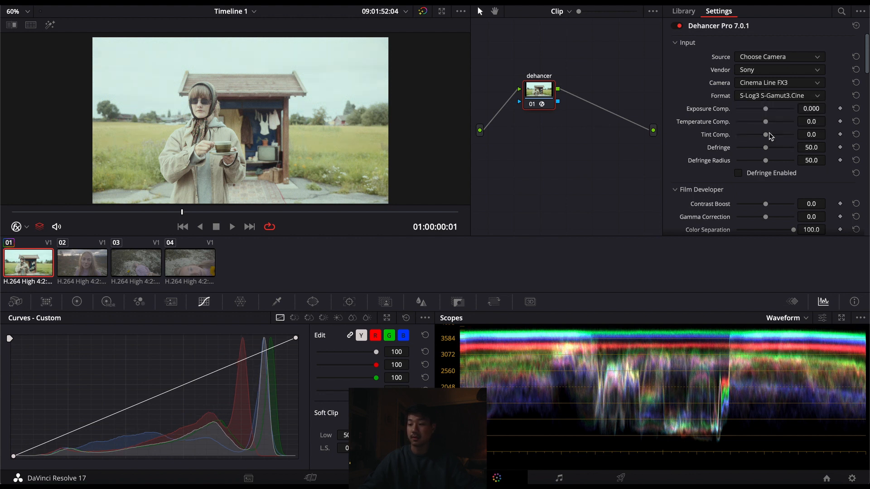
Step: Disable the Film and Film Grain sections of the Dehancer effect
{"action": "scroll", "coordinate": [684, 197], "scroll_direction": "down", "scroll_amount": 10}
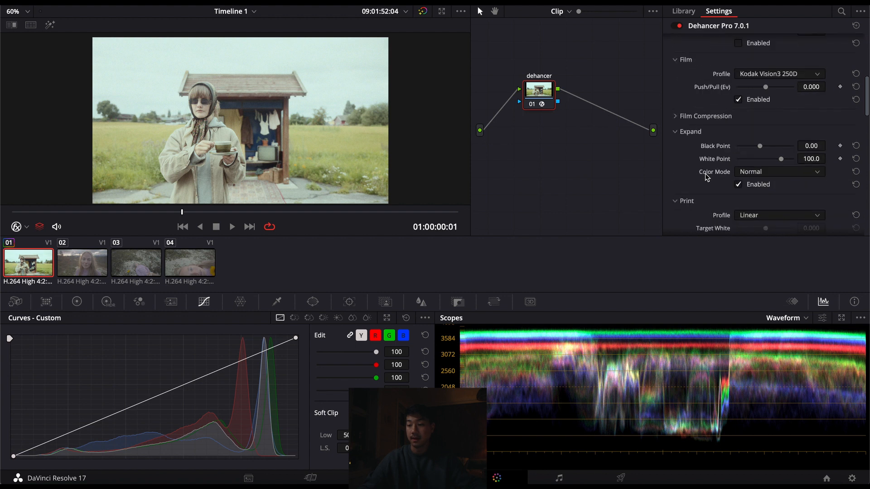
{"action": "left_click", "coordinate": [738, 78]}
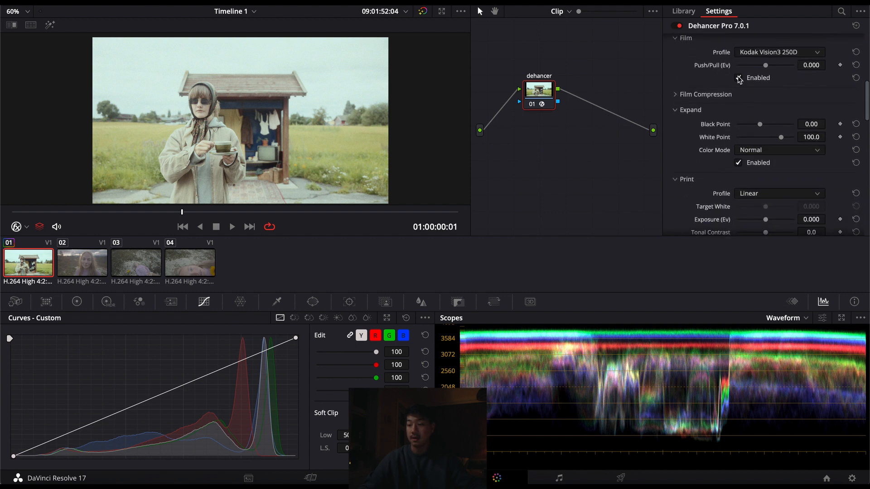
{"action": "scroll", "coordinate": [701, 139], "scroll_direction": "down", "scroll_amount": 10}
{"action": "scroll", "coordinate": [700, 139], "scroll_direction": "up", "scroll_amount": 8}
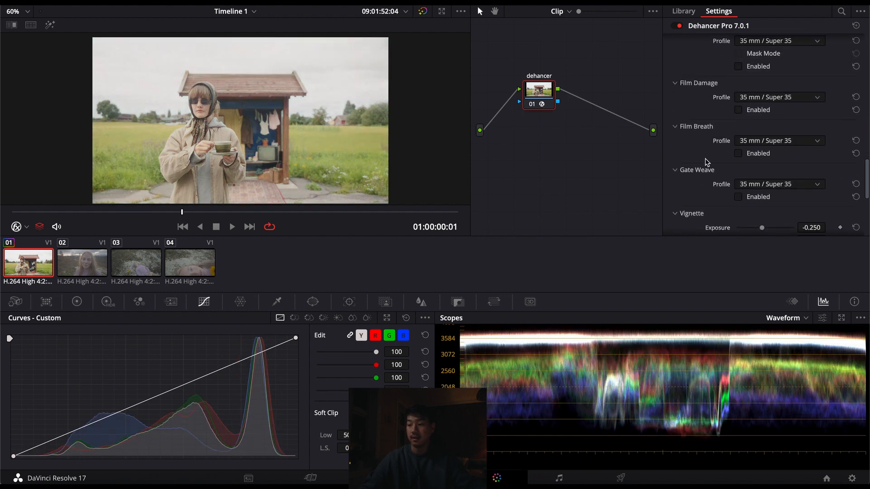
{"action": "scroll", "coordinate": [696, 104], "scroll_direction": "up", "scroll_amount": 1}
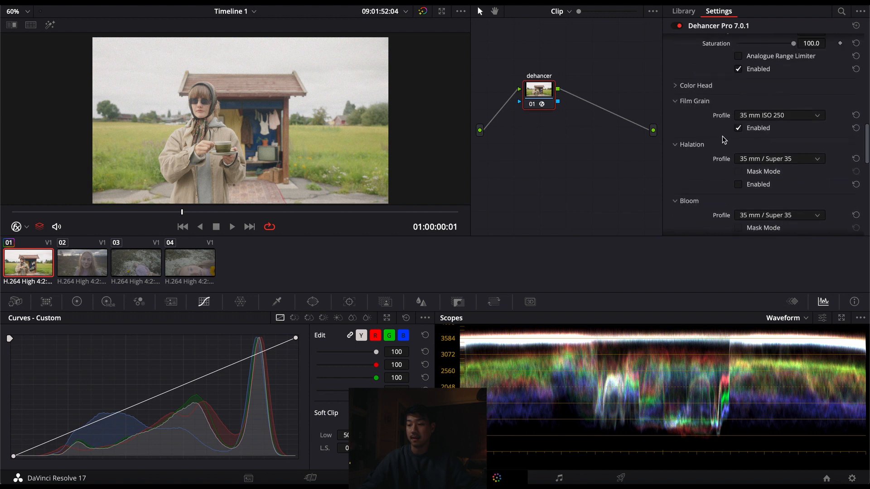
{"action": "left_click", "coordinate": [739, 127]}
Step: Lower the input exposure compensation to about -1.35, reset the tint compensation and check the image full screen
{"action": "scroll", "coordinate": [709, 125], "scroll_direction": "up", "scroll_amount": 10}
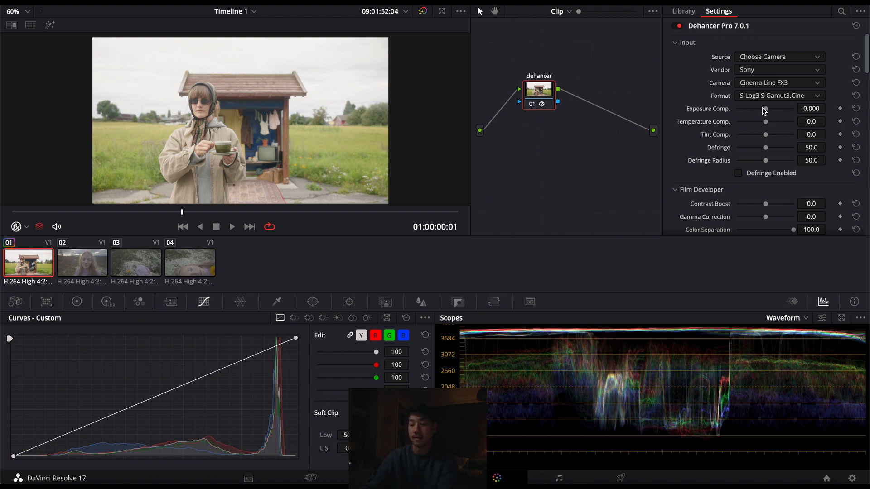
{"action": "left_click_drag", "start_coordinate": [765, 111], "coordinate": [760, 135]}
{"action": "left_click", "coordinate": [857, 135]}
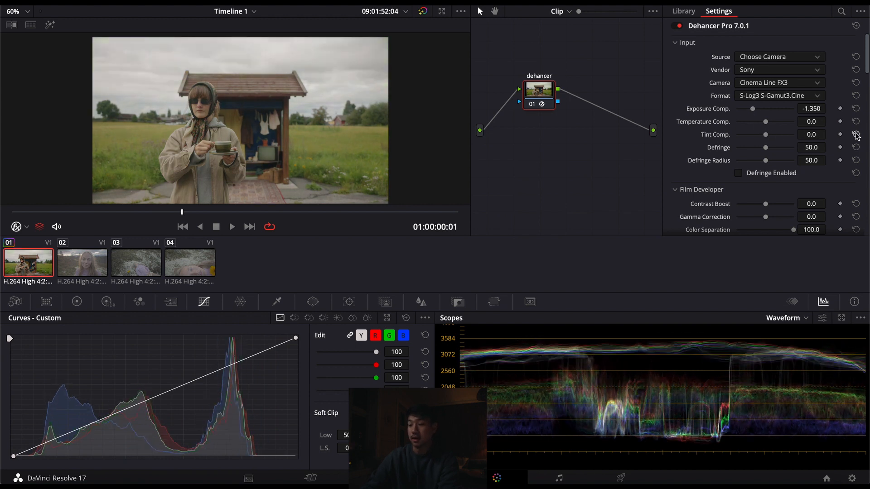
{"action": "scroll", "coordinate": [723, 164], "scroll_direction": "down", "scroll_amount": 2}
{"action": "key", "text": "ctrl+f"}
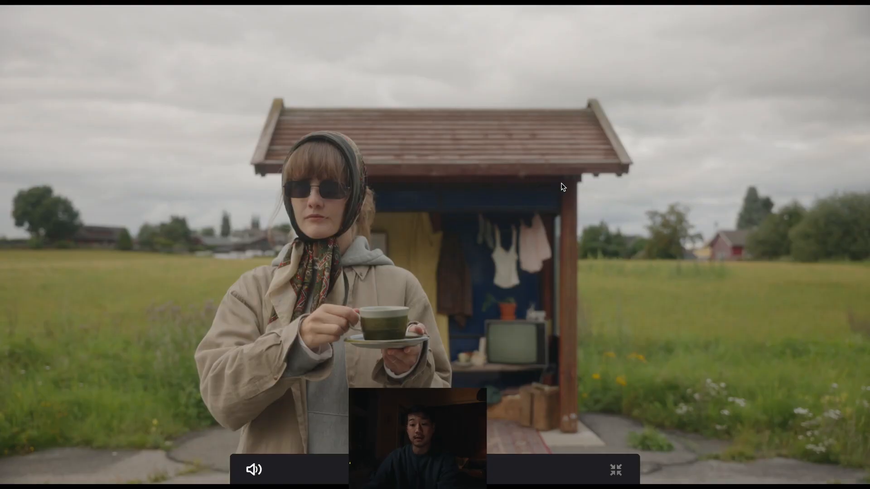
{"action": "key", "text": "ctrl+f"}
Step: Enable the Film section and set its profile to Kodak Vision3 500T
{"action": "scroll", "coordinate": [694, 121], "scroll_direction": "down", "scroll_amount": 4}
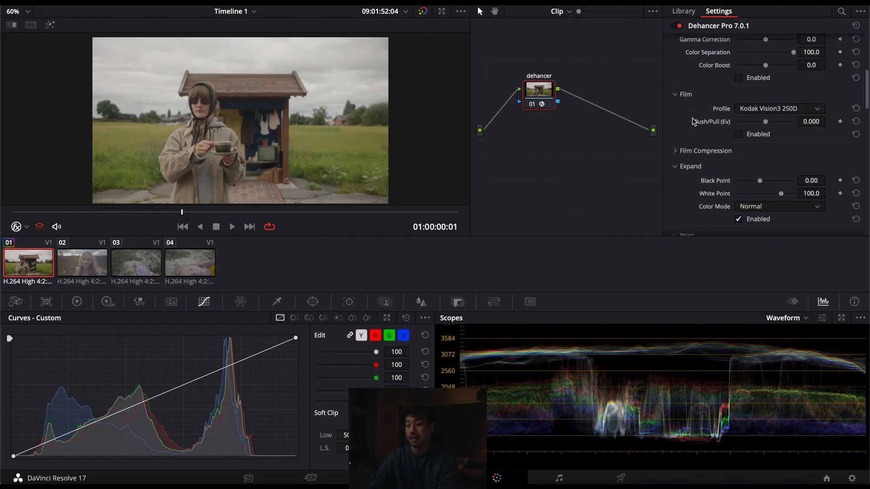
{"action": "left_click", "coordinate": [738, 135]}
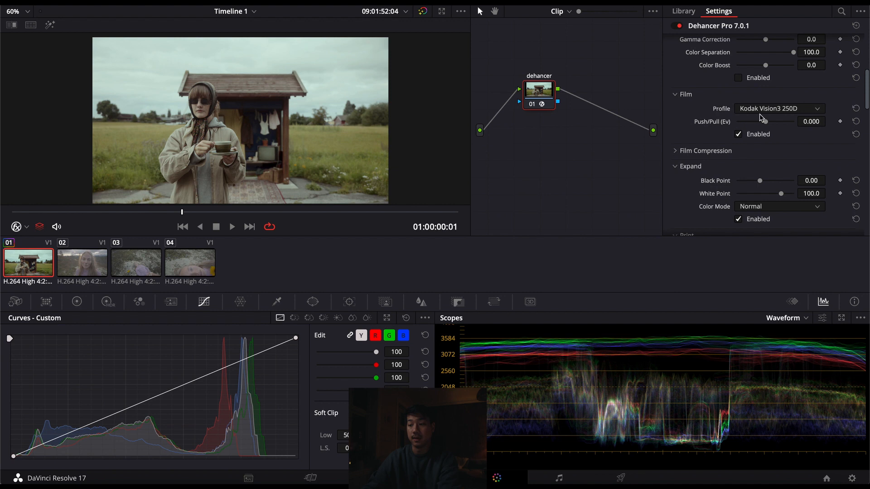
{"action": "left_click", "coordinate": [788, 111]}
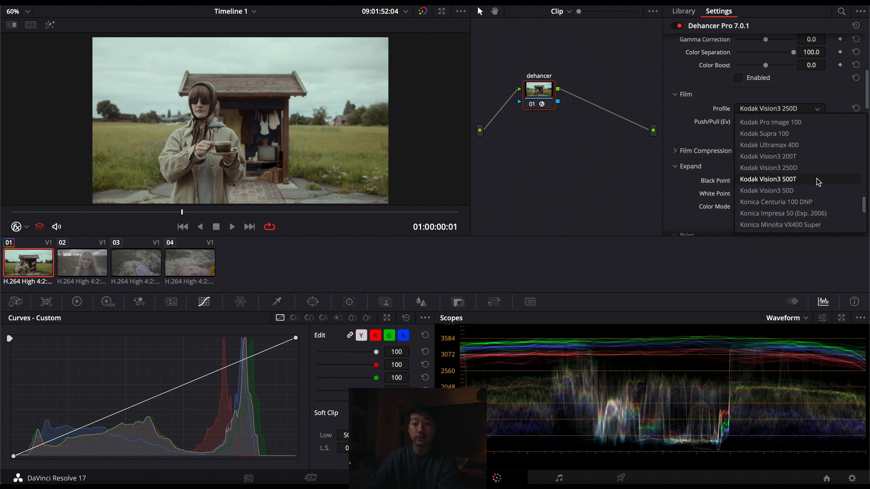
{"action": "left_click", "coordinate": [817, 179]}
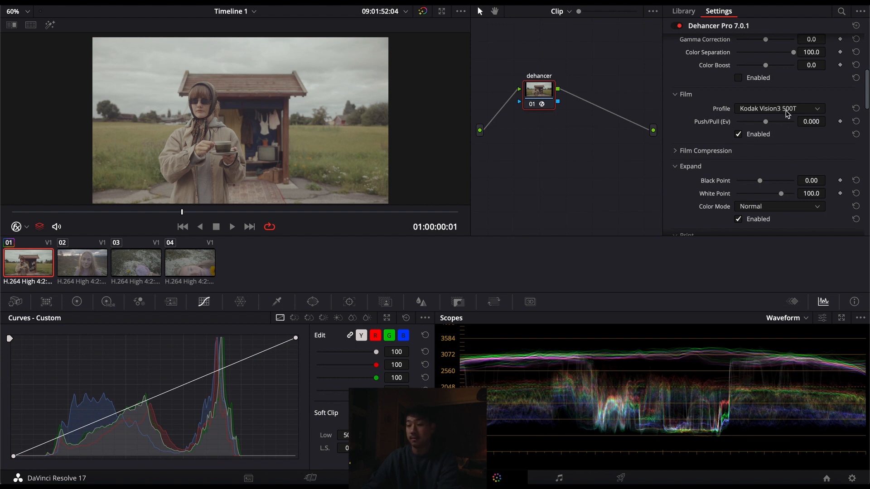
Step: Expand the tonal range with the black point at about 12.10 and the white point at about 88.6
{"action": "scroll", "coordinate": [725, 157], "scroll_direction": "down", "scroll_amount": 3}
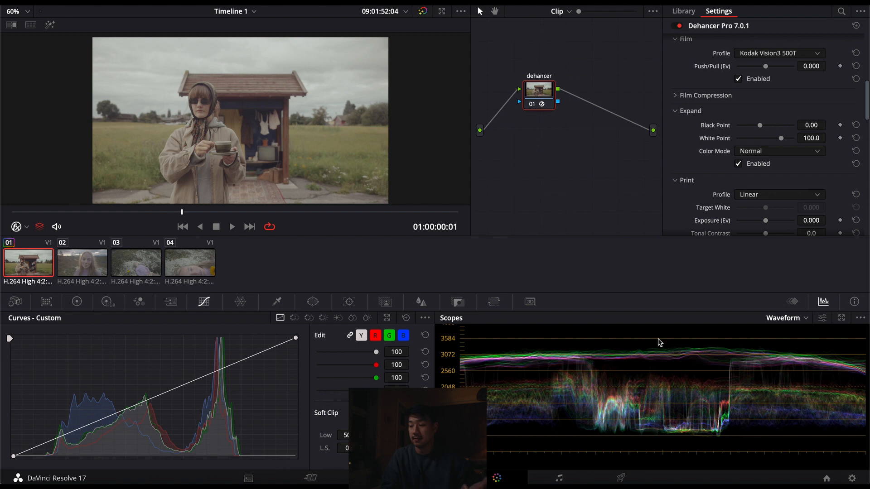
{"action": "left_click_drag", "start_coordinate": [760, 125], "coordinate": [774, 141]}
{"action": "left_click_drag", "start_coordinate": [542, 91], "coordinate": [578, 115]}
Step: Raise the color density in the Print section to 100
{"action": "scroll", "coordinate": [698, 150], "scroll_direction": "up", "scroll_amount": 5}
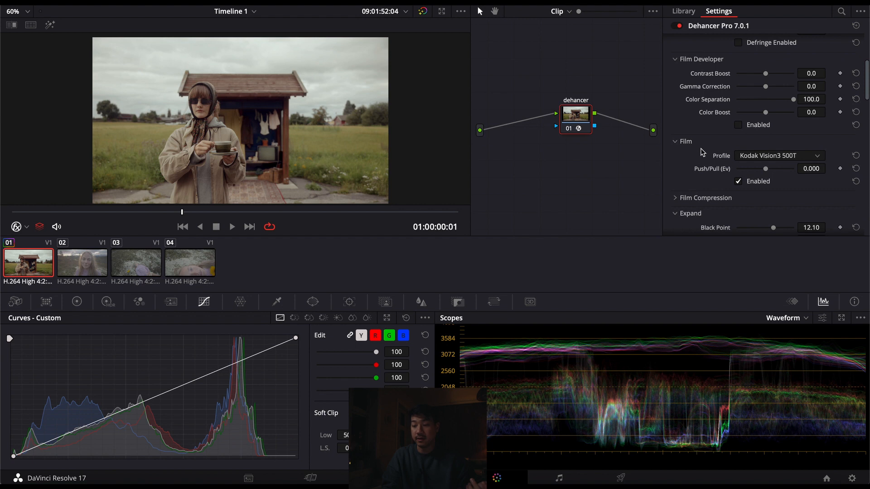
{"action": "scroll", "coordinate": [700, 148], "scroll_direction": "down", "scroll_amount": 3}
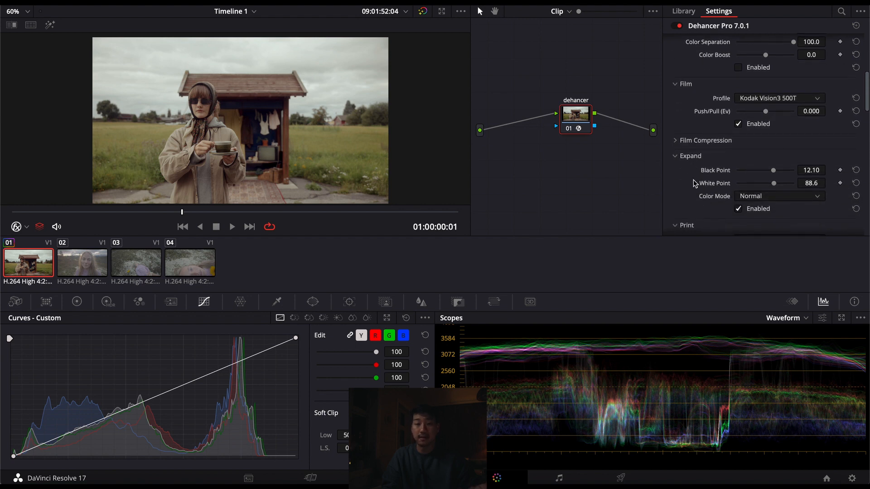
{"action": "scroll", "coordinate": [695, 183], "scroll_direction": "down", "scroll_amount": 5}
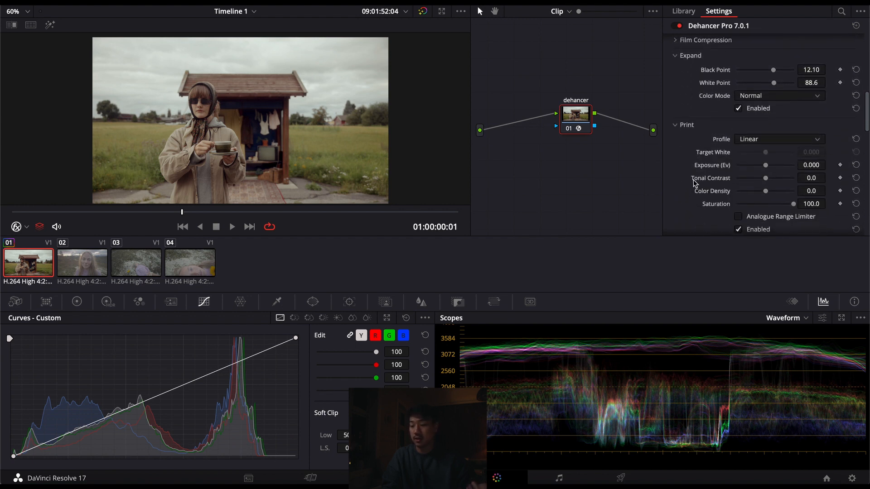
{"action": "left_click_drag", "start_coordinate": [767, 190], "coordinate": [800, 192]}
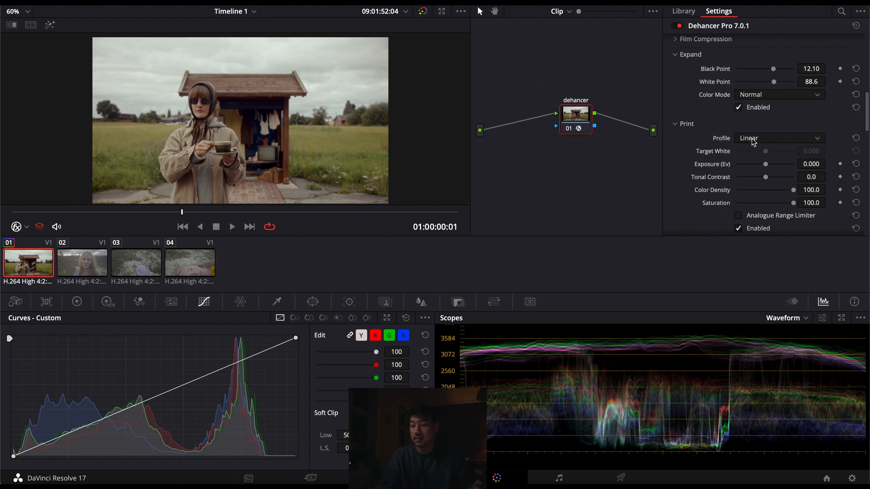
Step: Add a node named "sat" before the dehancer node, raise its Color Boost to about 9.50 and check the image full screen
{"action": "key", "text": "shift+s"}
{"action": "left_click_drag", "start_coordinate": [573, 156], "coordinate": [515, 87]}
{"action": "type", "text": "sat"}
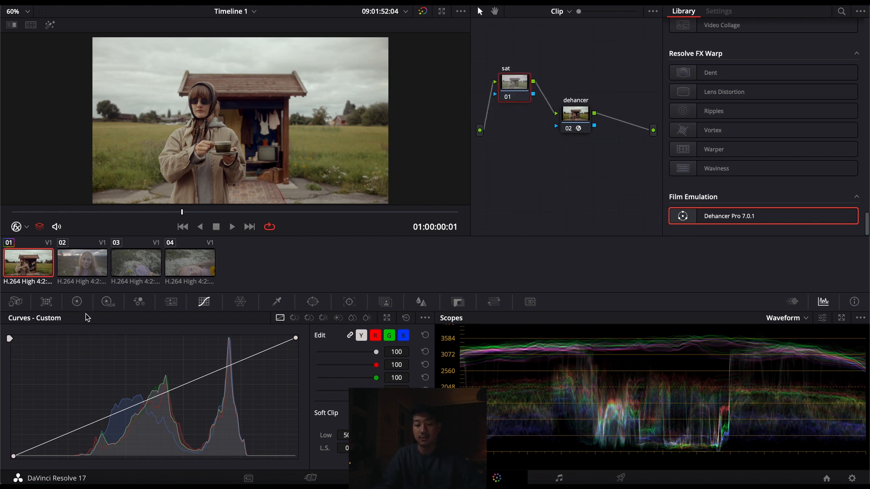
{"action": "left_click", "coordinate": [81, 302]}
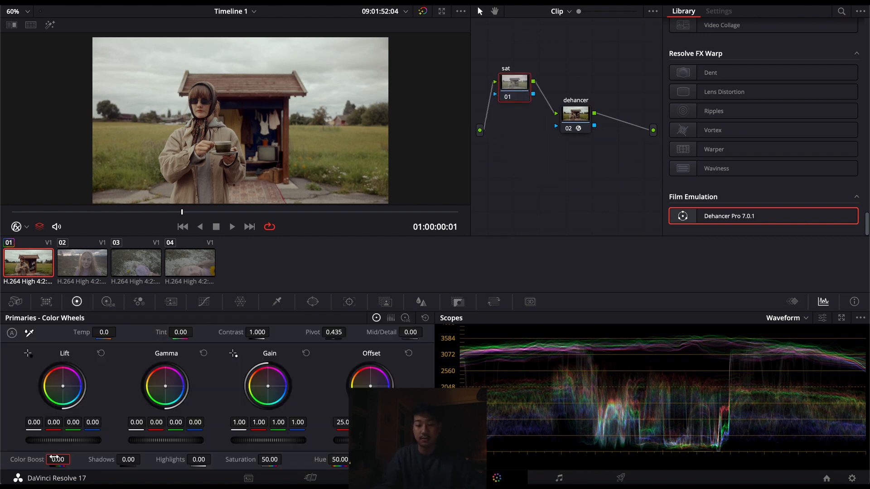
{"action": "left_click_drag", "start_coordinate": [58, 460], "coordinate": [73, 459]}
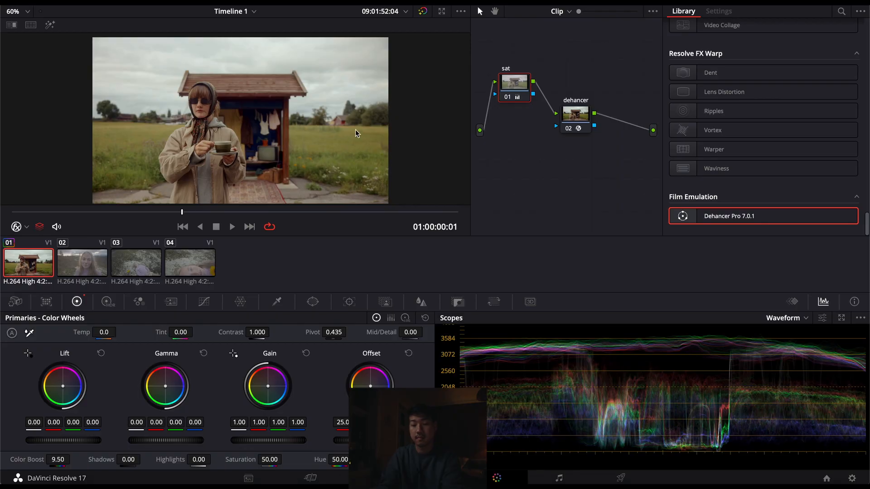
{"action": "key", "text": "p"}
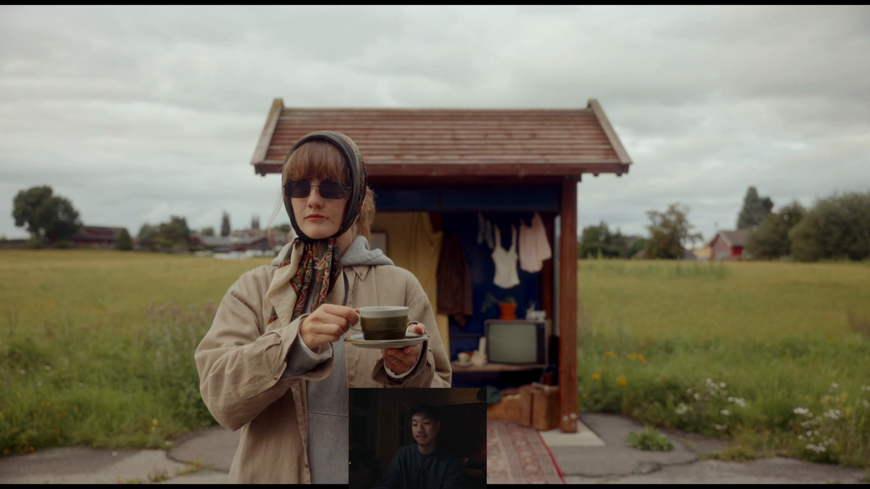
{"action": "key", "text": "Escape"}
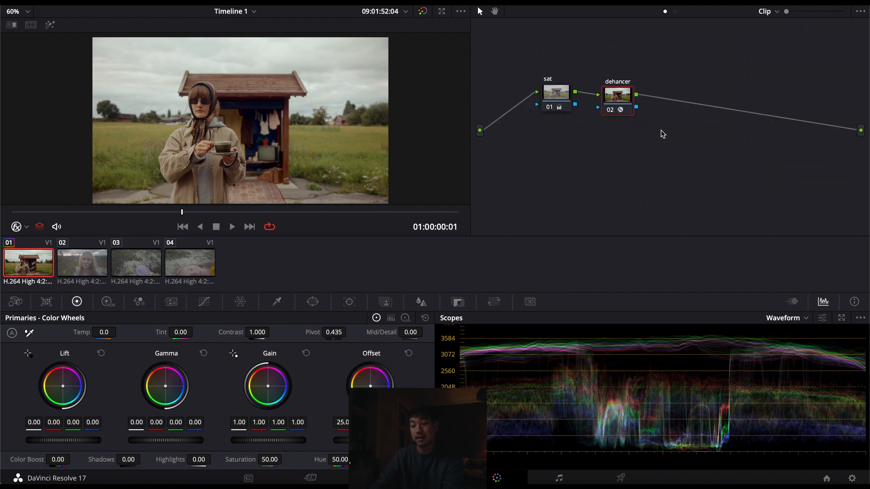
Step: Enable Film Grain in the settings of the dehancer node
{"action": "left_click", "coordinate": [787, 5]}
{"action": "scroll", "coordinate": [730, 127], "scroll_direction": "down", "scroll_amount": 5}
{"action": "scroll", "coordinate": [721, 140], "scroll_direction": "down", "scroll_amount": 10}
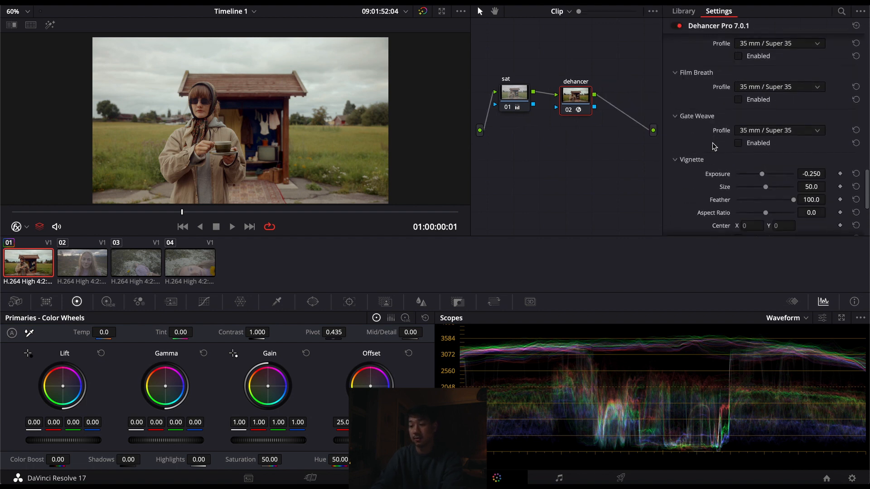
{"action": "scroll", "coordinate": [714, 145], "scroll_direction": "up", "scroll_amount": 8}
{"action": "scroll", "coordinate": [716, 145], "scroll_direction": "up", "scroll_amount": 1}
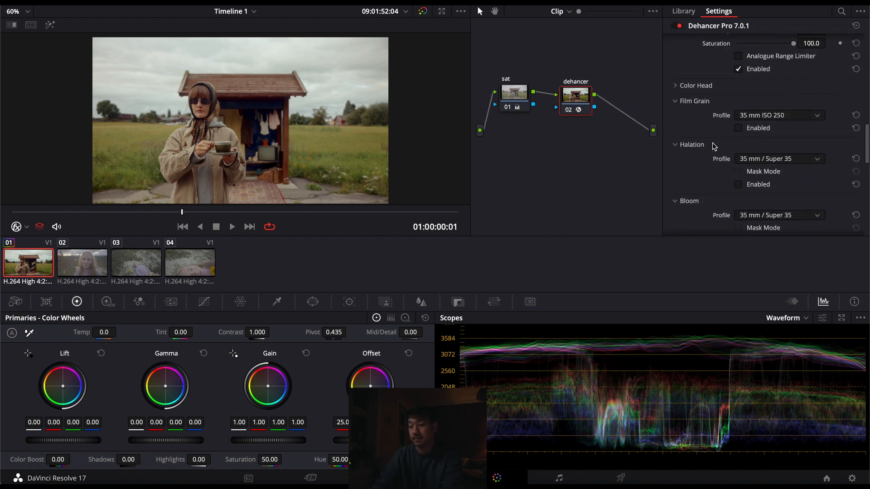
{"action": "left_click", "coordinate": [739, 128]}
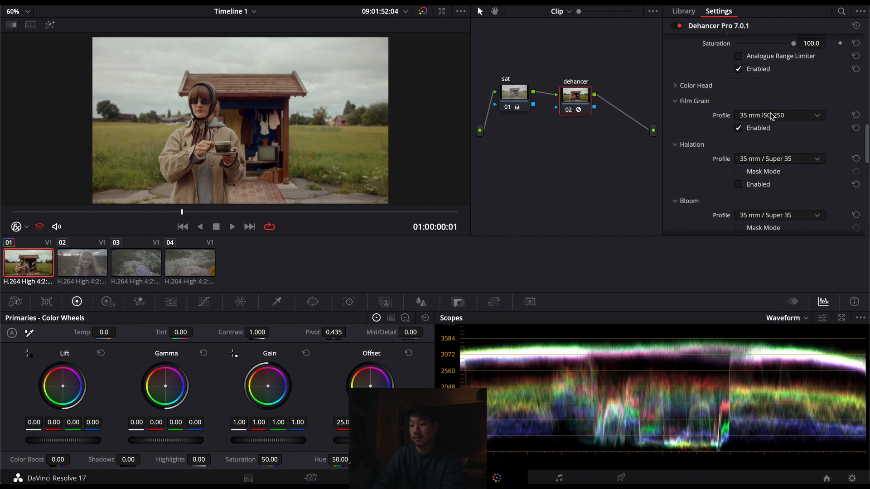
Step: Switch the film grain profile to Custom with a size of 1.00 and an amount of about 10.1
{"action": "left_click", "coordinate": [772, 116]}
{"action": "left_click", "coordinate": [766, 128]}
{"action": "left_click_drag", "start_coordinate": [768, 129], "coordinate": [669, 131]}
{"action": "left_click_drag", "start_coordinate": [754, 142], "coordinate": [828, 168]}
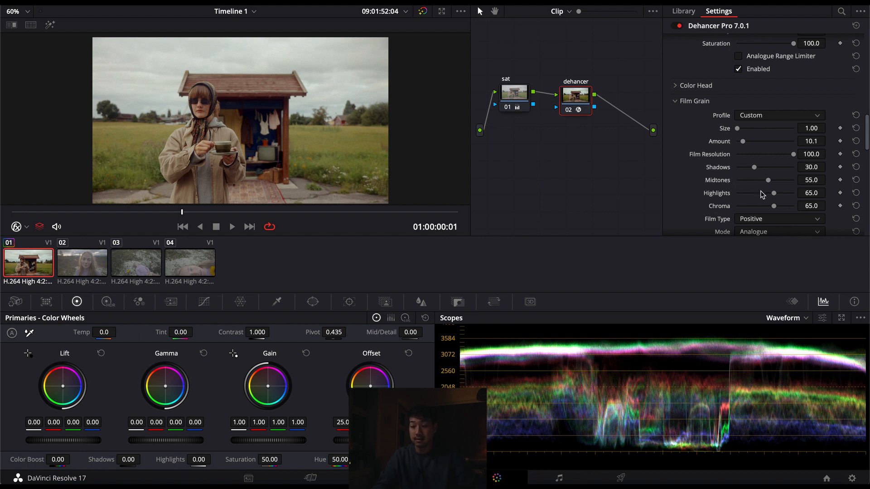
{"action": "scroll", "coordinate": [766, 196], "scroll_direction": "down", "scroll_amount": 5}
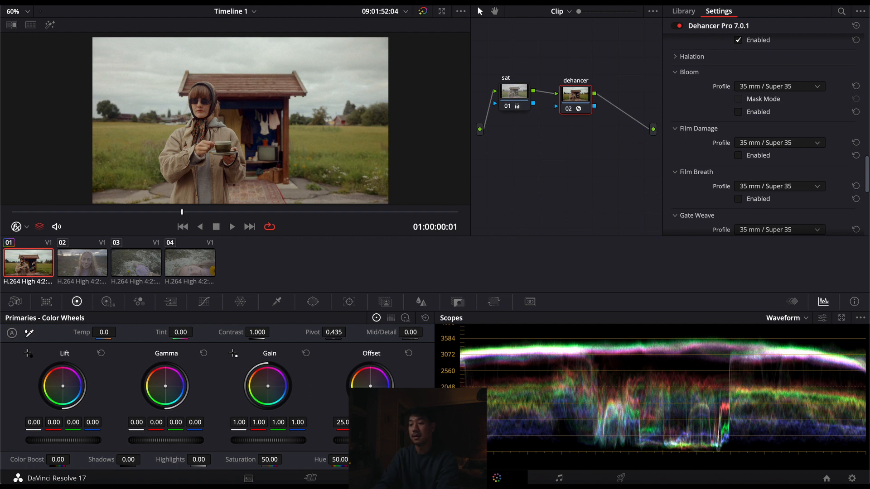
{"action": "left_click", "coordinate": [803, 2]}
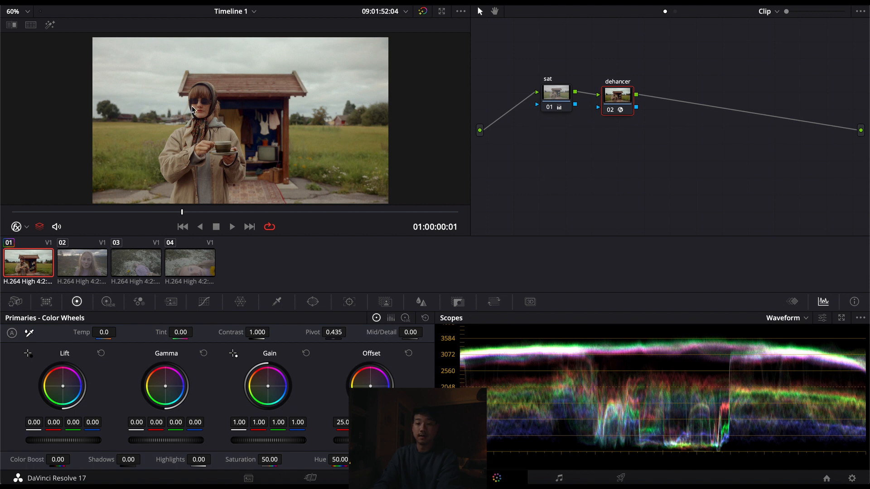
Step: Set the input source of the dehancer node to Rec.709
{"action": "left_click", "coordinate": [78, 5]}
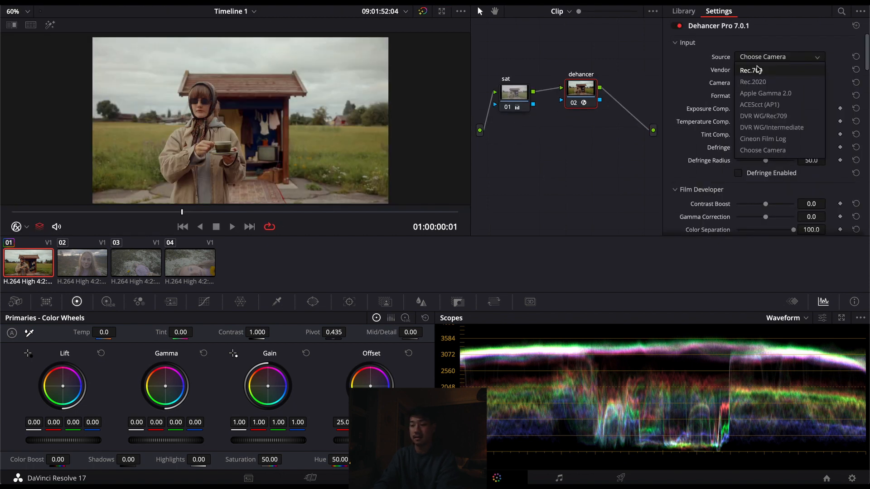
{"action": "left_click", "coordinate": [758, 70]}
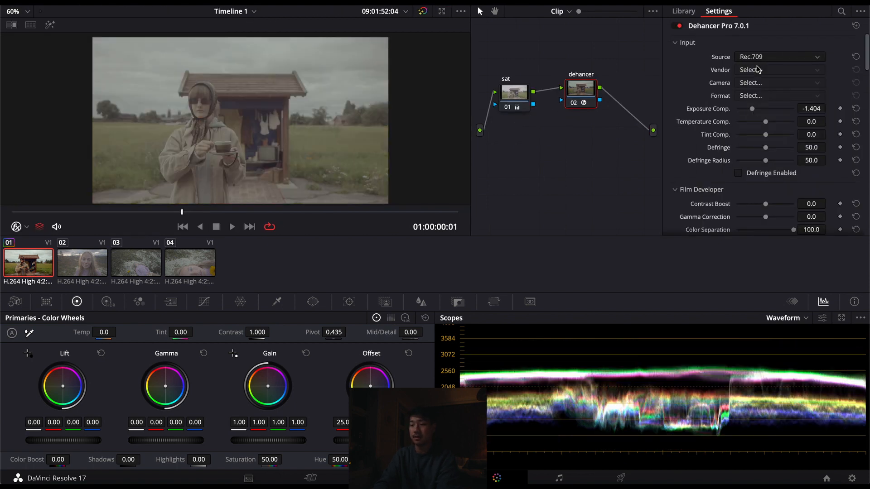
{"action": "left_click", "coordinate": [789, 4]}
Step: Name the node between sat and dehancer "rec 709", apply a conversion LUT to it and view the image full screen
{"action": "type", "text": "rec"}
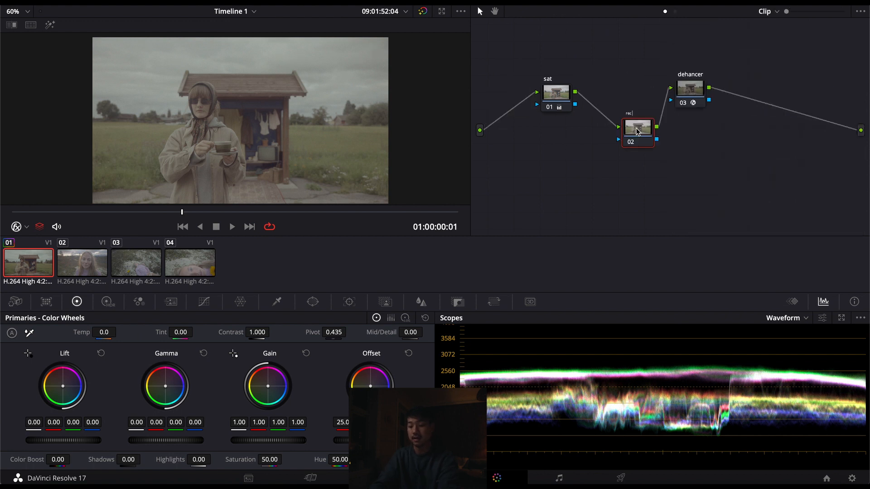
{"action": "type", "text": " 709"}
{"action": "key", "text": "Return"}
{"action": "left_click_drag", "start_coordinate": [636, 129], "coordinate": [634, 129]}
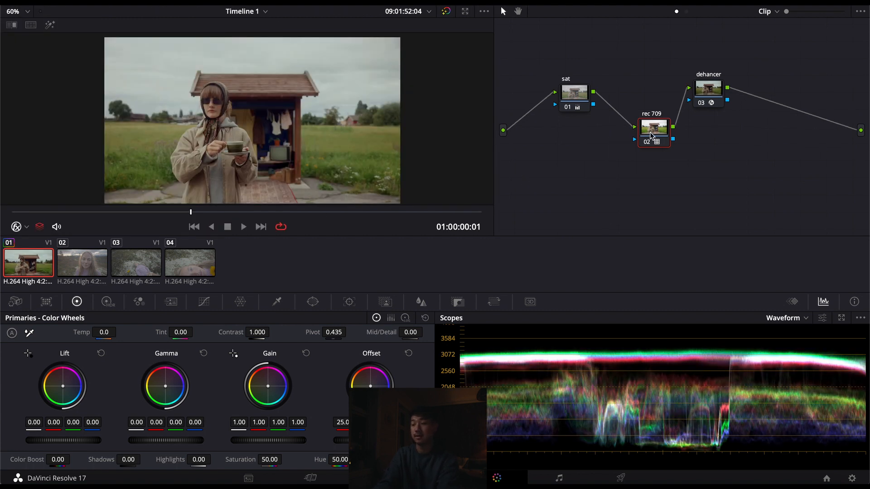
{"action": "left_click_drag", "start_coordinate": [651, 135], "coordinate": [646, 145]}
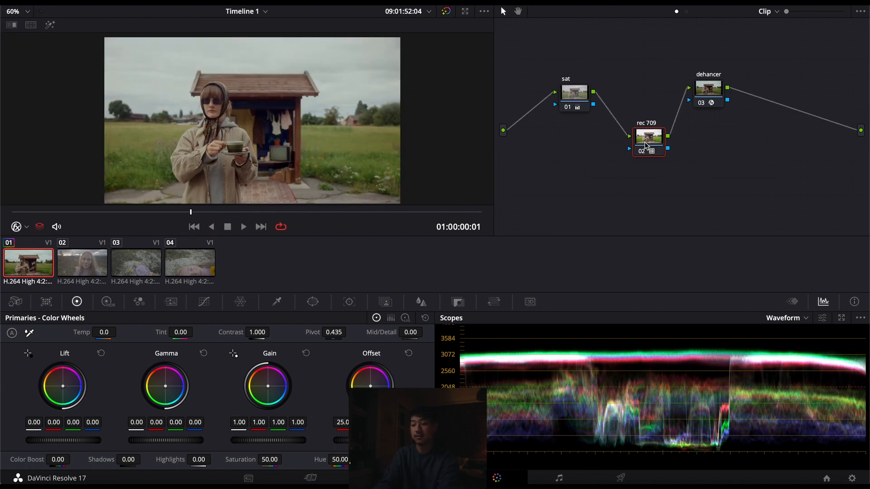
{"action": "left_click_drag", "start_coordinate": [646, 145], "coordinate": [640, 140]}
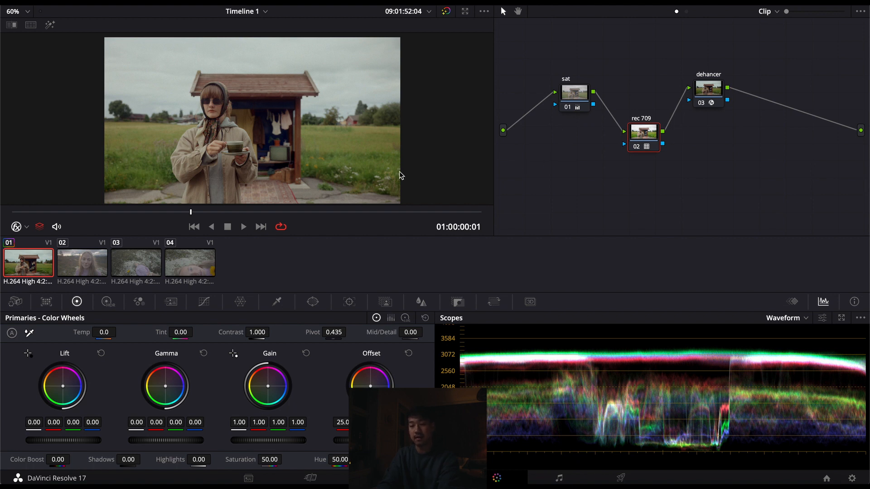
{"action": "key", "text": "ctrl+f"}
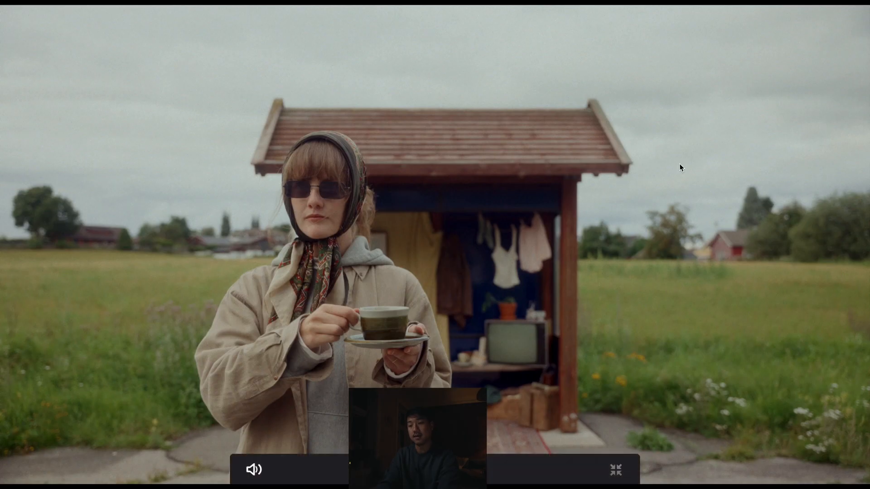